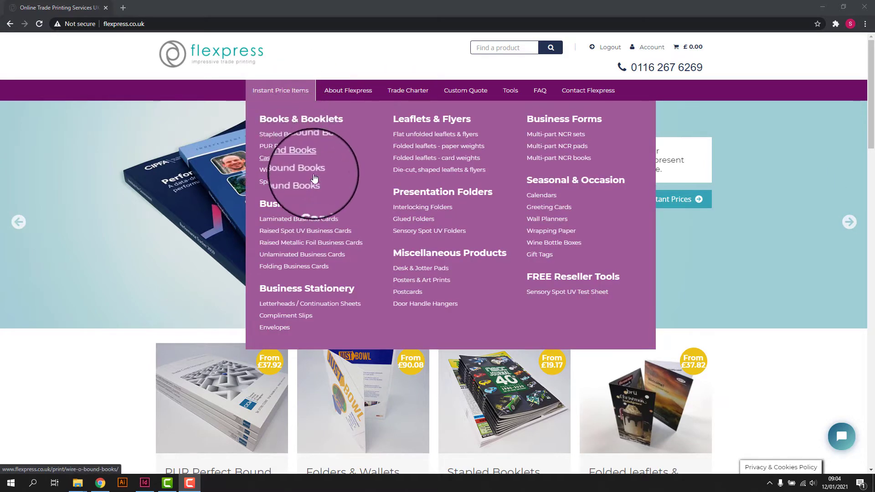
Step: Go to the Flexpress Interlocking Folders page under Instant Price Items > Presentation Folders
{"action": "left_click", "coordinate": [413, 212]}
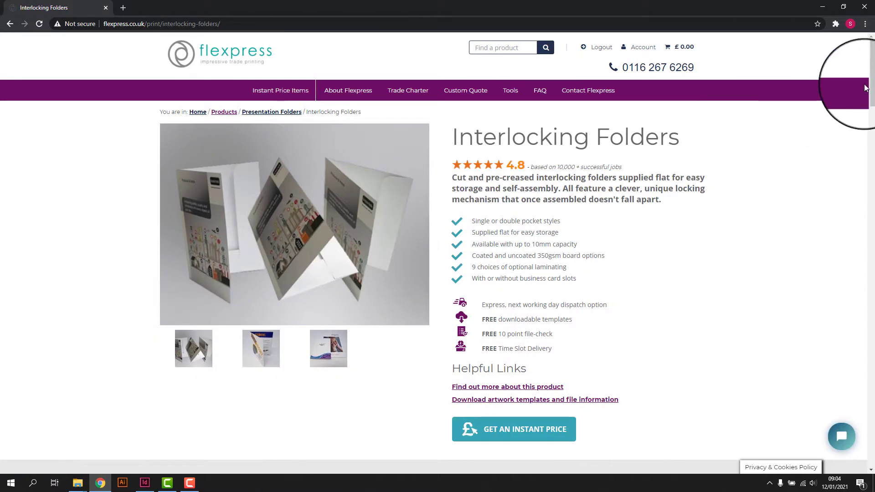
{"action": "scroll", "coordinate": [864, 96], "scroll_direction": "down", "scroll_amount": 1}
{"action": "scroll", "coordinate": [863, 96], "scroll_direction": "up", "scroll_amount": 1}
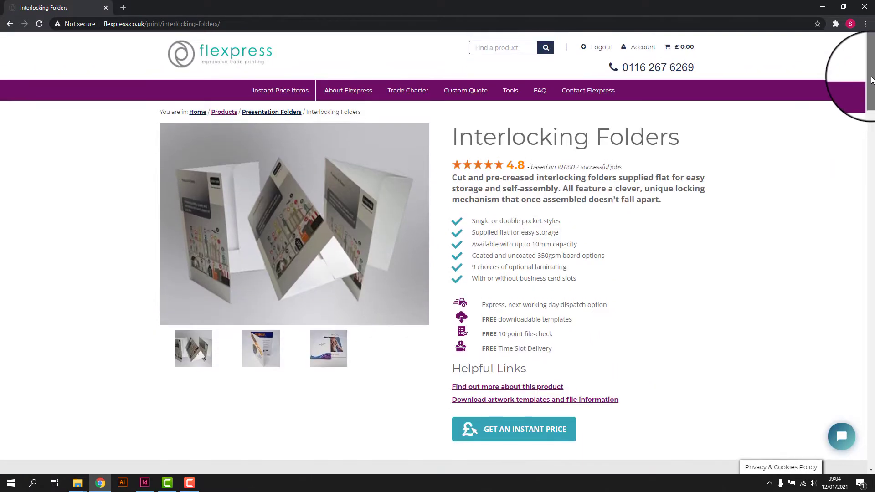
Step: Download the single-pocket Interlocking B InDesign template and open the downloaded file
{"action": "left_click", "coordinate": [508, 403]}
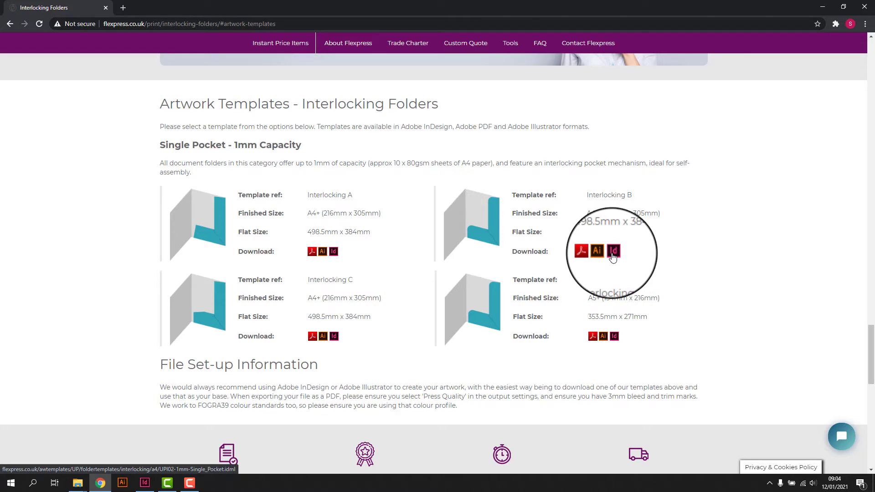
{"action": "left_click", "coordinate": [613, 251]}
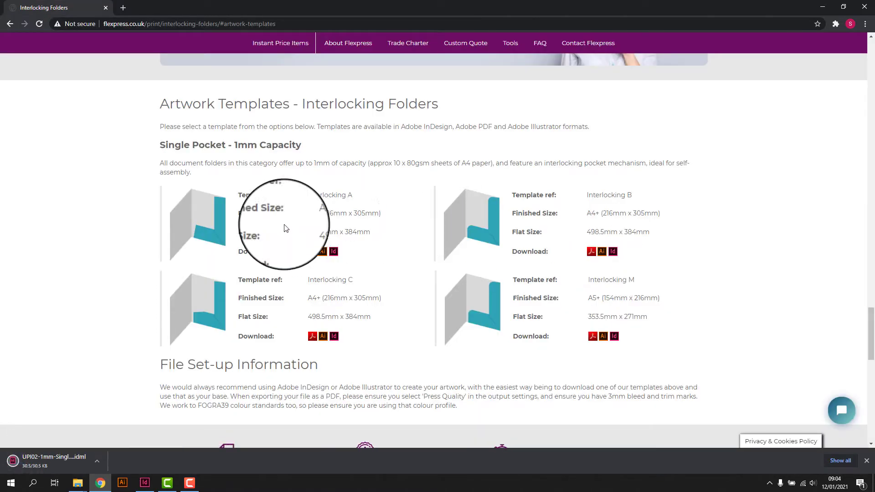
{"action": "left_click", "coordinate": [70, 463]}
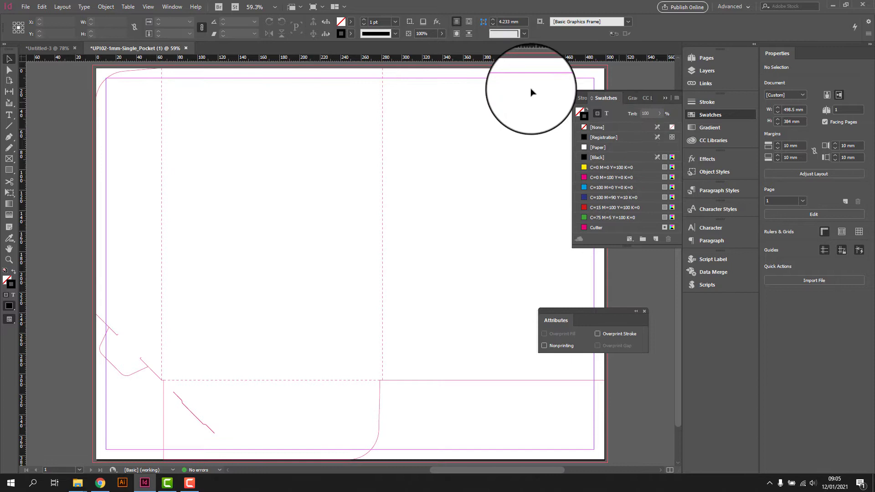
Step: Inspect the template's Pages, Layers and Swatches panels, including the Cutter swatch
{"action": "left_click", "coordinate": [705, 57]}
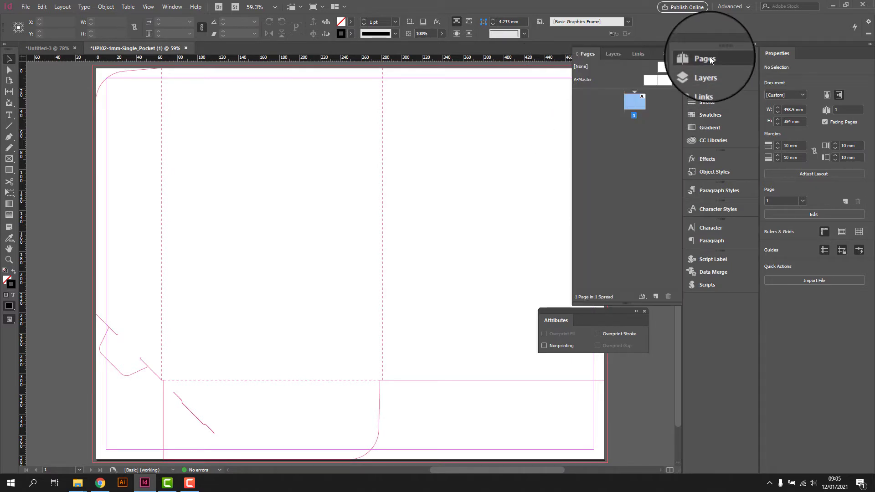
{"action": "left_click", "coordinate": [707, 71]}
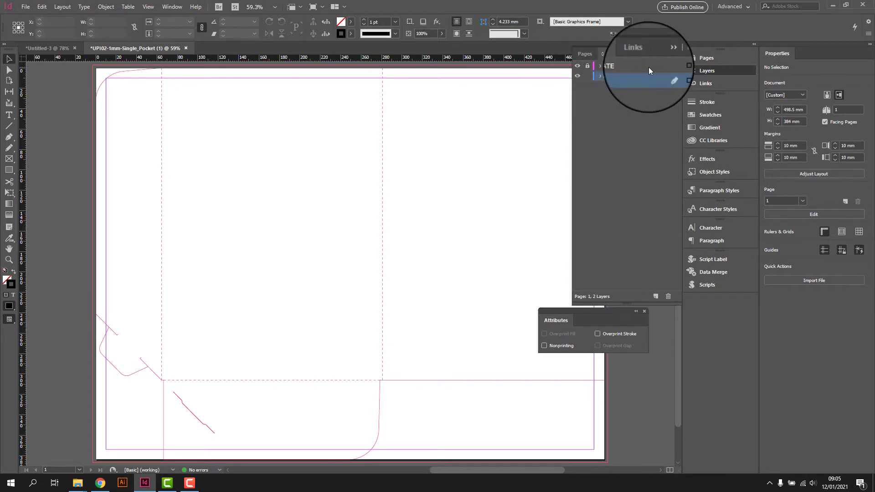
{"action": "left_click", "coordinate": [716, 114]}
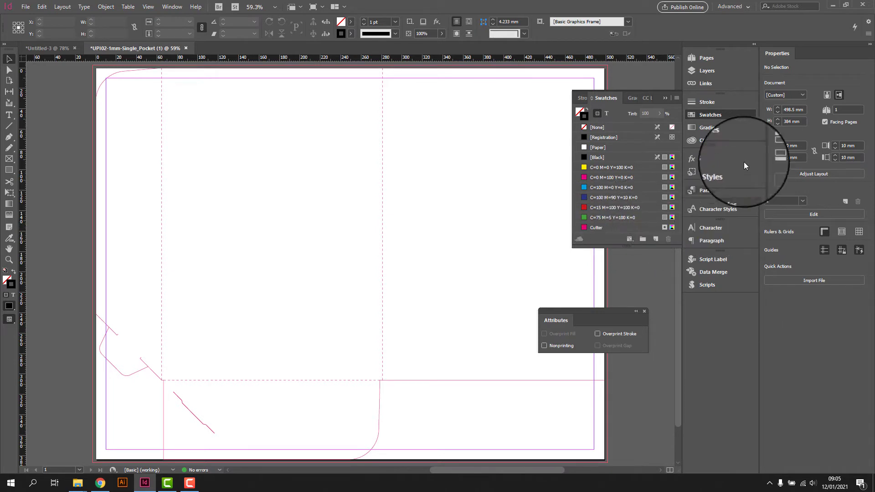
{"action": "left_click", "coordinate": [711, 60]}
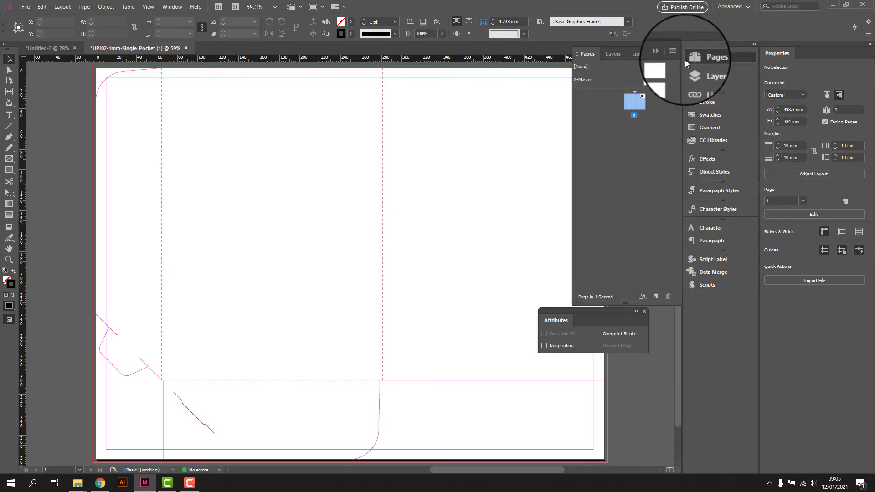
Step: Turn off Facing Pages in Document Setup and collapse the Pages panel
{"action": "left_click", "coordinate": [26, 8]}
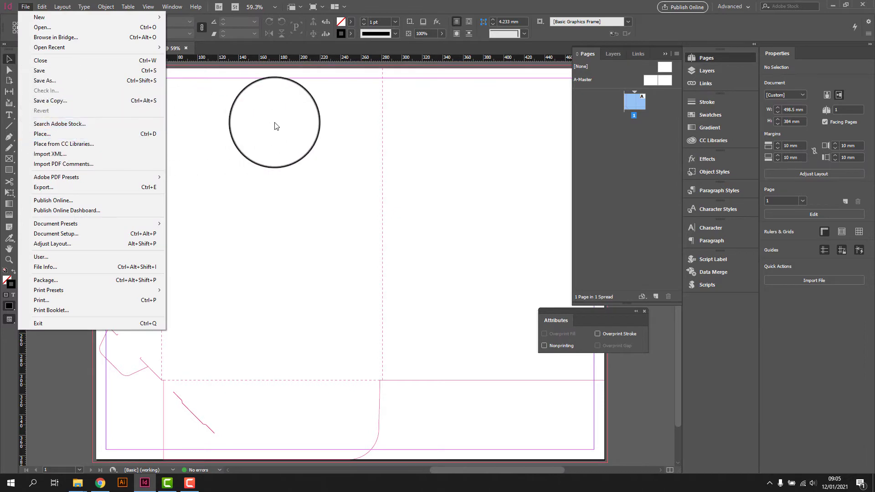
{"action": "left_click", "coordinate": [110, 234]}
{"action": "left_click", "coordinate": [448, 135]}
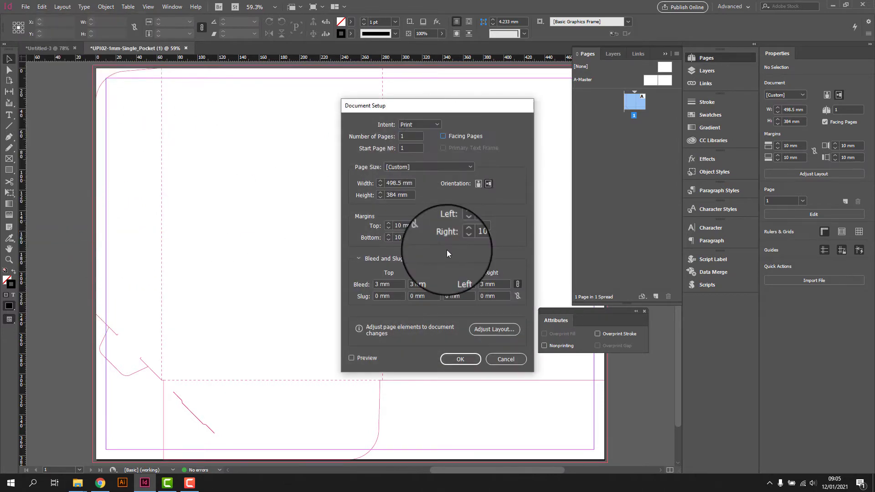
{"action": "left_click", "coordinate": [458, 358]}
{"action": "left_click", "coordinate": [707, 58]}
Step: Dock the Attributes panel, then fill a left-strip frame with a new purple swatch
{"action": "left_click_drag", "start_coordinate": [598, 312], "coordinate": [711, 303]}
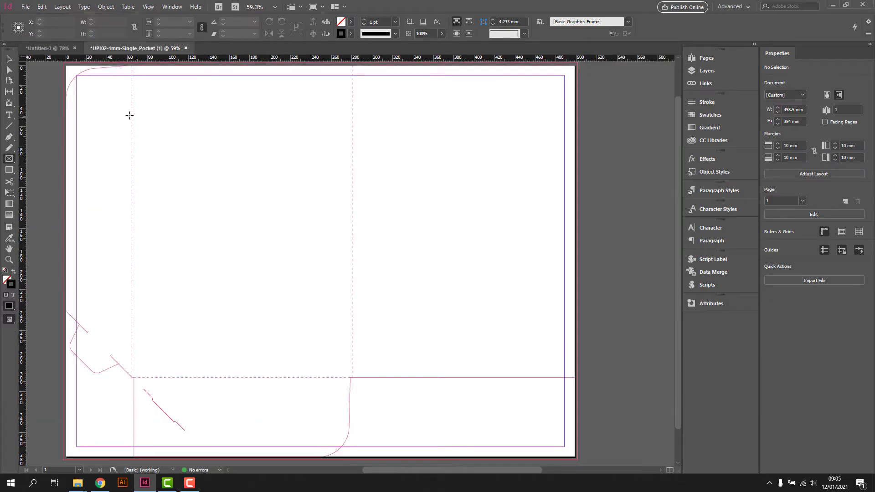
{"action": "left_click_drag", "start_coordinate": [64, 63], "coordinate": [130, 346]}
{"action": "scroll", "coordinate": [131, 346], "scroll_direction": "up", "scroll_amount": 5}
{"action": "key", "text": "v"}
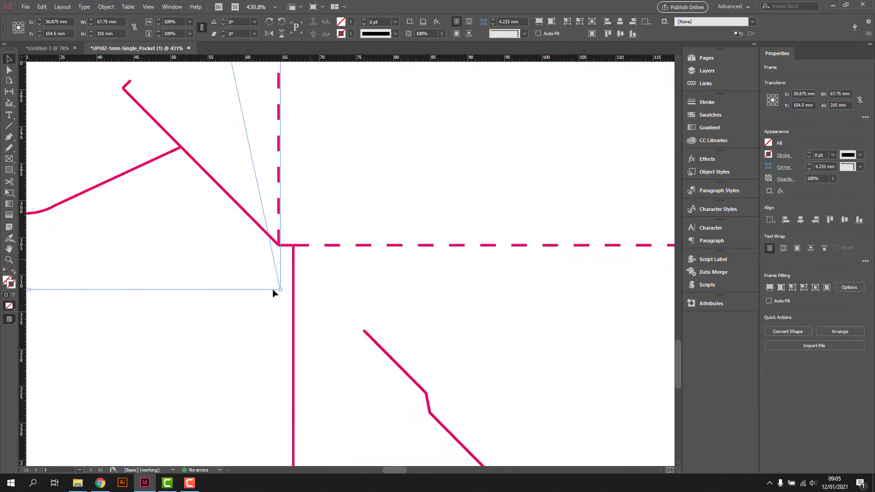
{"action": "left_click", "coordinate": [710, 115]}
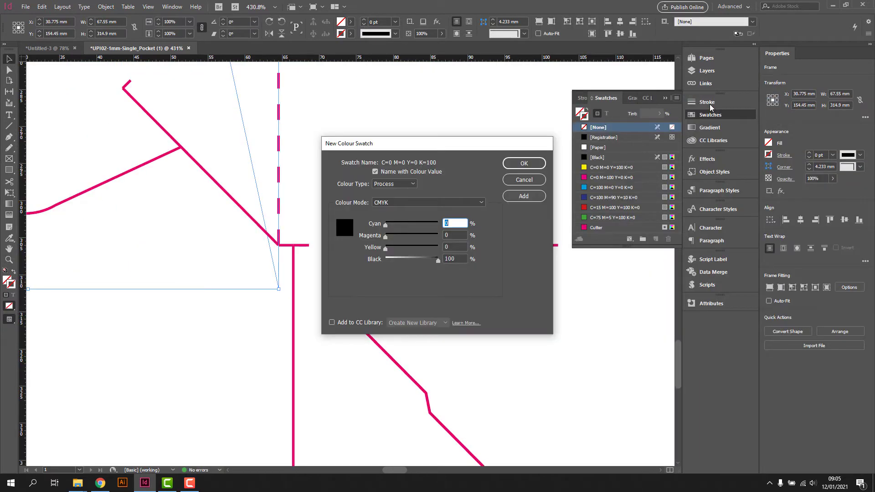
{"action": "left_click", "coordinate": [523, 164]}
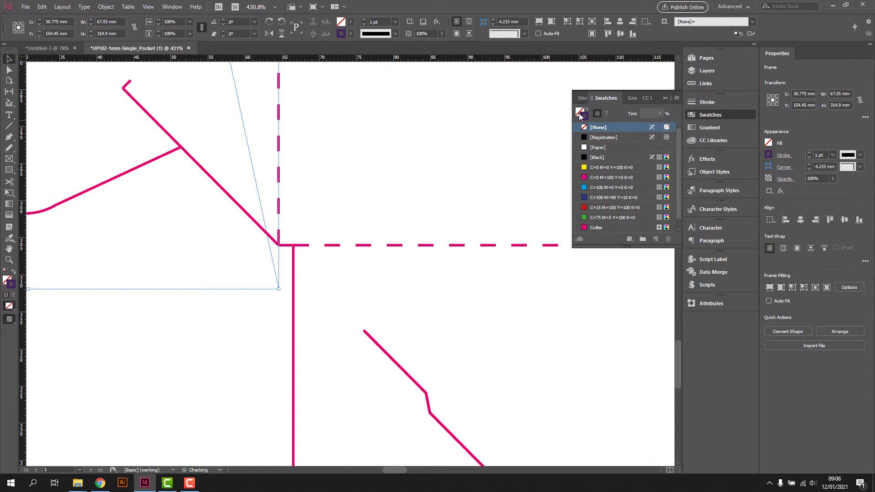
{"action": "scroll", "coordinate": [385, 182], "scroll_direction": "down", "scroll_amount": 5}
Step: Draw rectangle frames over the bottom pocket and the right-hand panel
{"action": "left_click_drag", "start_coordinate": [137, 415], "coordinate": [497, 313]}
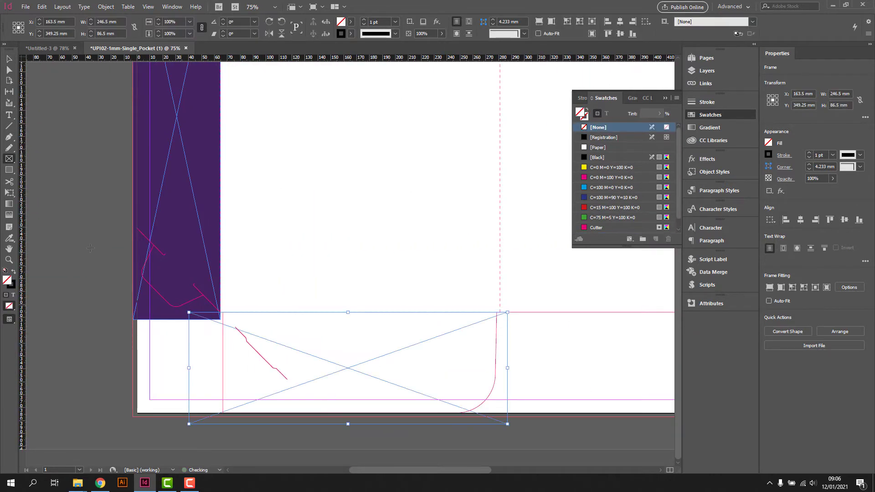
{"action": "key", "text": "v"}
{"action": "scroll", "coordinate": [420, 334], "scroll_direction": "up", "scroll_amount": 6}
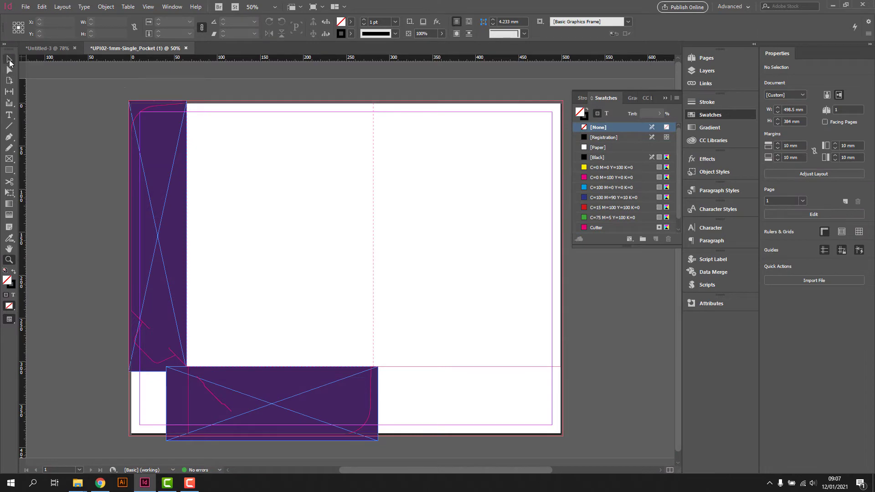
{"action": "scroll", "coordinate": [59, 222], "scroll_direction": "right", "scroll_amount": 2}
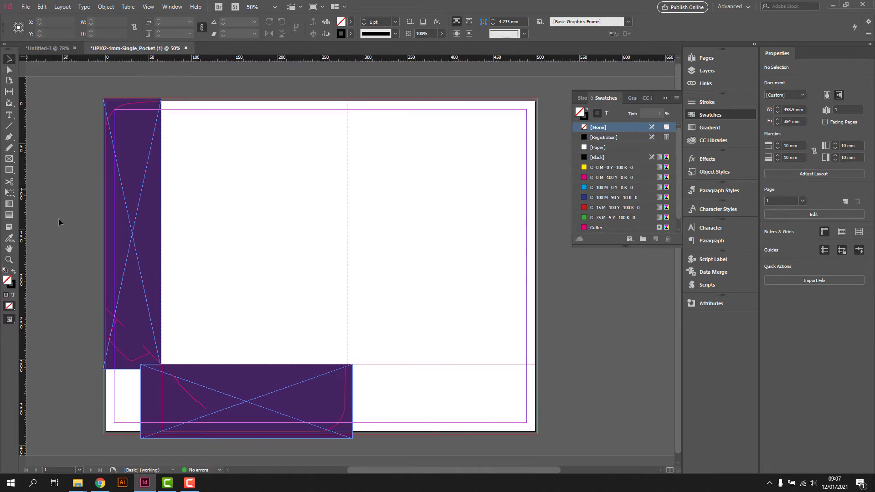
{"action": "left_click_drag", "start_coordinate": [347, 243], "coordinate": [348, 243]}
{"action": "scroll", "coordinate": [347, 243], "scroll_direction": "up", "scroll_amount": 5}
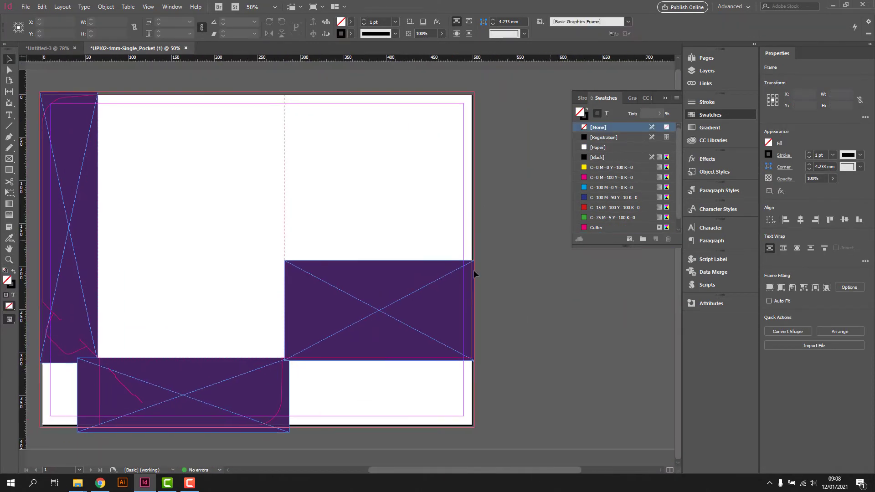
Step: Fill the right panel purple and place the autumn photo with orange arcs at upper right
{"action": "left_click", "coordinate": [475, 274]}
{"action": "scroll", "coordinate": [424, 223], "scroll_direction": "left", "scroll_amount": 2}
{"action": "key", "text": "ctrl+v"}
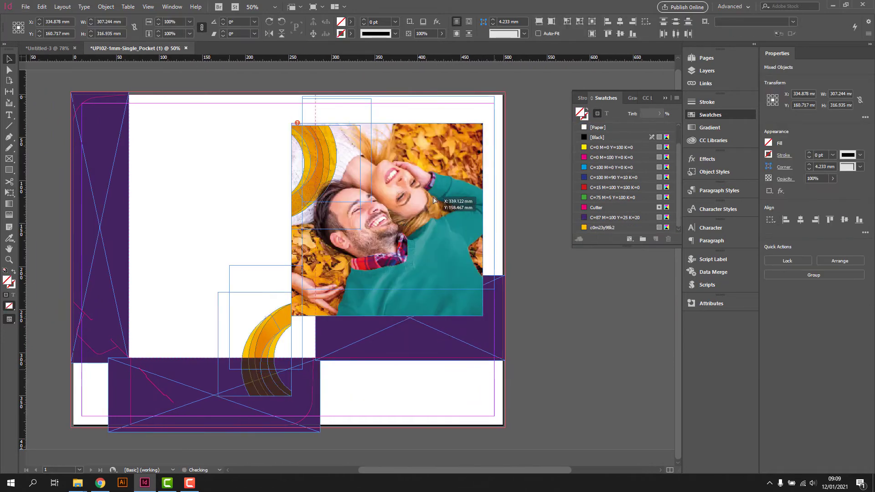
{"action": "left_click_drag", "start_coordinate": [400, 223], "coordinate": [420, 223]}
{"action": "scroll", "coordinate": [389, 201], "scroll_direction": "up", "scroll_amount": 5}
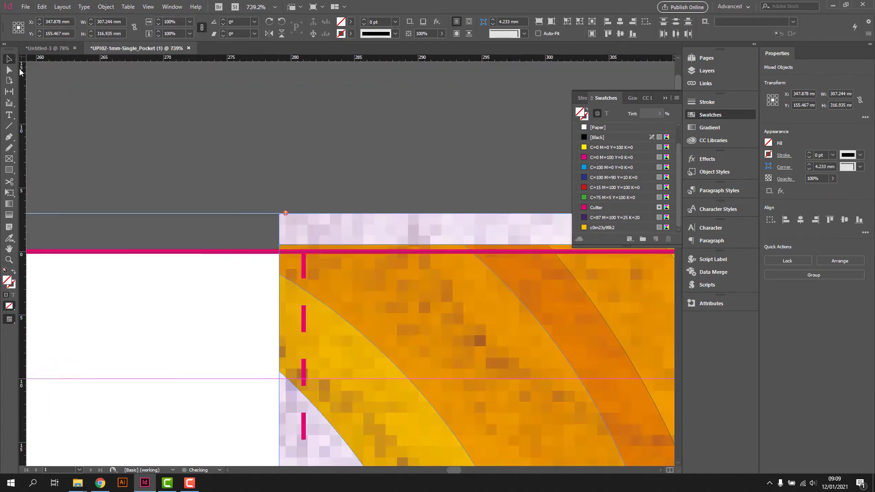
{"action": "scroll", "coordinate": [465, 293], "scroll_direction": "down", "scroll_amount": 5}
Step: Check the Links panel, then put a Flexpress logo at the white panel's top-left
{"action": "left_click", "coordinate": [707, 84]}
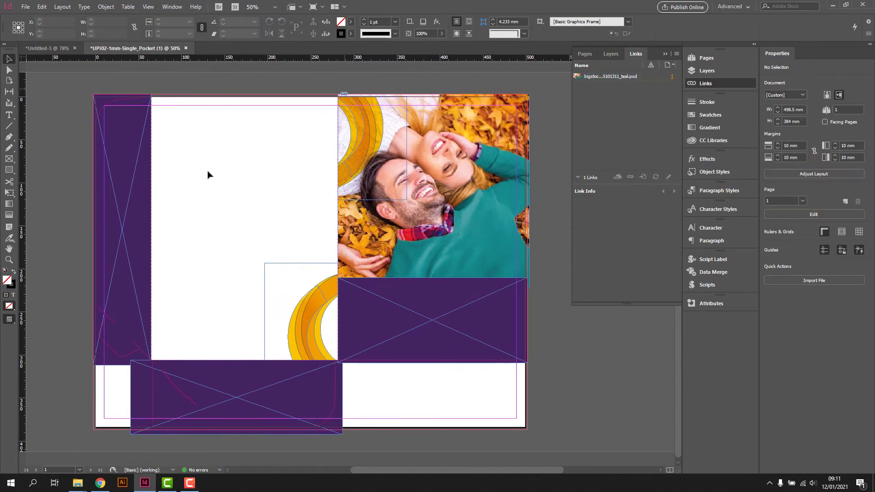
{"action": "key", "text": "ctrl+v"}
{"action": "left_click_drag", "start_coordinate": [340, 261], "coordinate": [204, 127]}
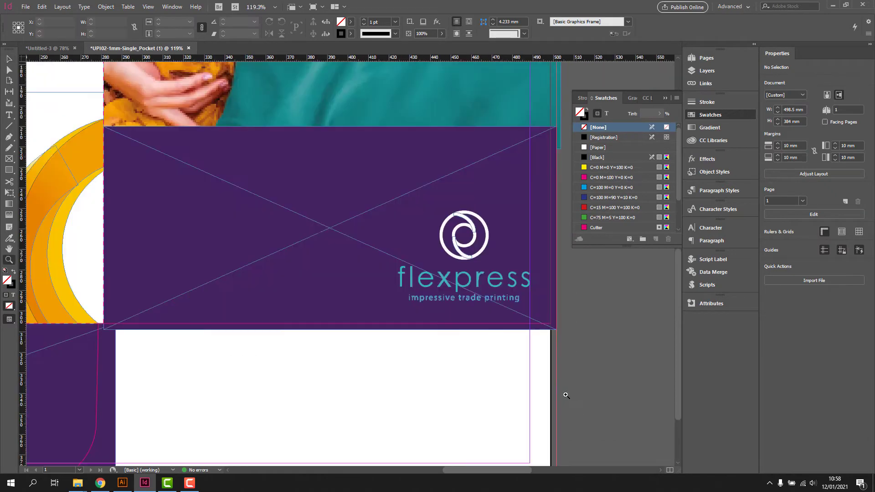
Step: Add the tagline text frame in white Bahnschrift at a larger size on the right purple panel
{"action": "key", "text": "t"}
{"action": "left_click_drag", "start_coordinate": [126, 142], "coordinate": [380, 240]}
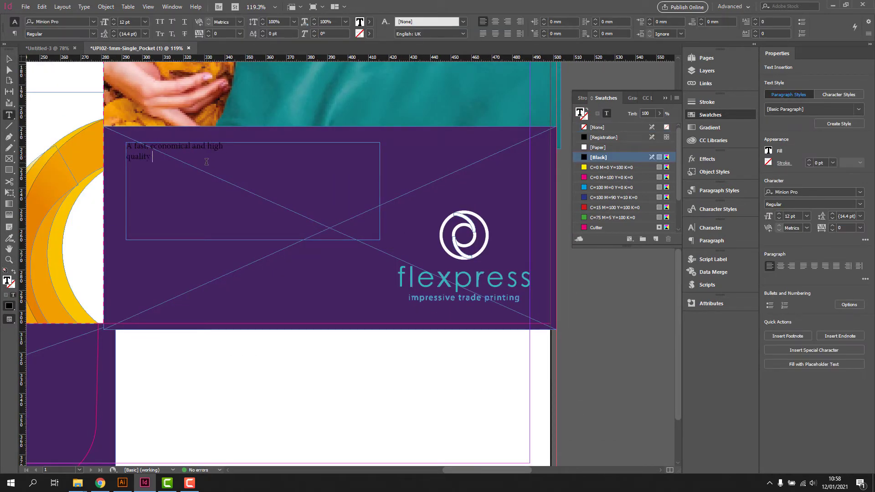
{"action": "type", "text": "service"}
{"action": "key", "text": "ctrl+a"}
{"action": "key", "text": "ctrl+alt+shift+m"}
{"action": "key", "text": "Down"}
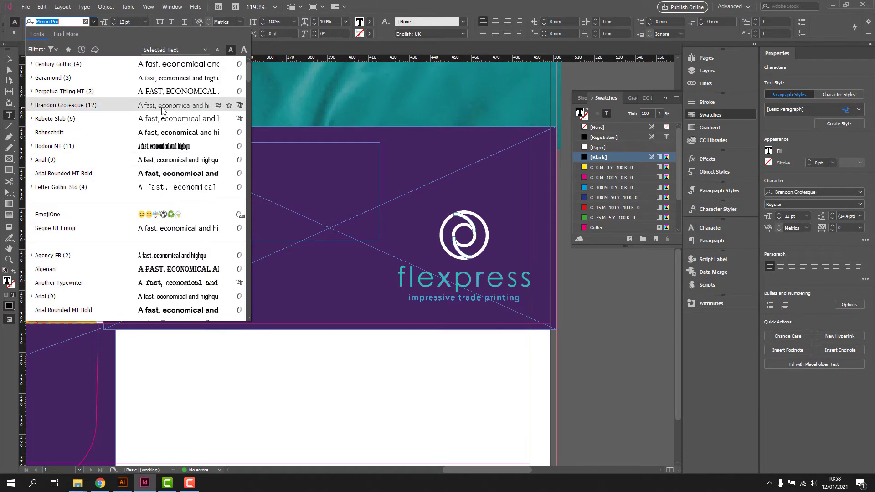
{"action": "key", "text": "Return"}
{"action": "left_click", "coordinate": [598, 147]}
{"action": "key", "text": "ctrl+shift+period"}
{"action": "key", "text": "ctrl+shift+period"}
{"action": "key", "text": "ctrl+shift+period"}
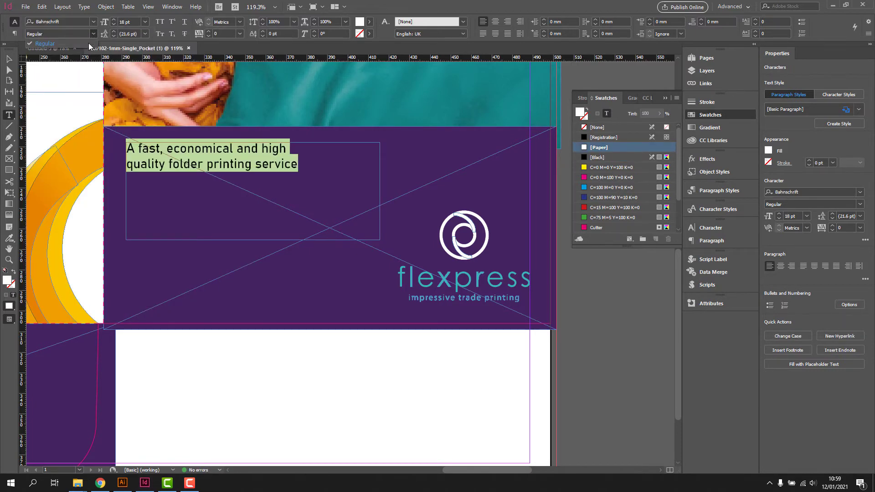
Step: Hide frame edges via View > Extras and enlarge the tagline further
{"action": "key", "text": "Escape"}
{"action": "left_click", "coordinate": [298, 382]}
{"action": "key", "text": "ctrl+minus"}
{"action": "key", "text": "ctrl+minus"}
{"action": "left_click", "coordinate": [149, 6]}
{"action": "mouse_move", "coordinate": [162, 180]}
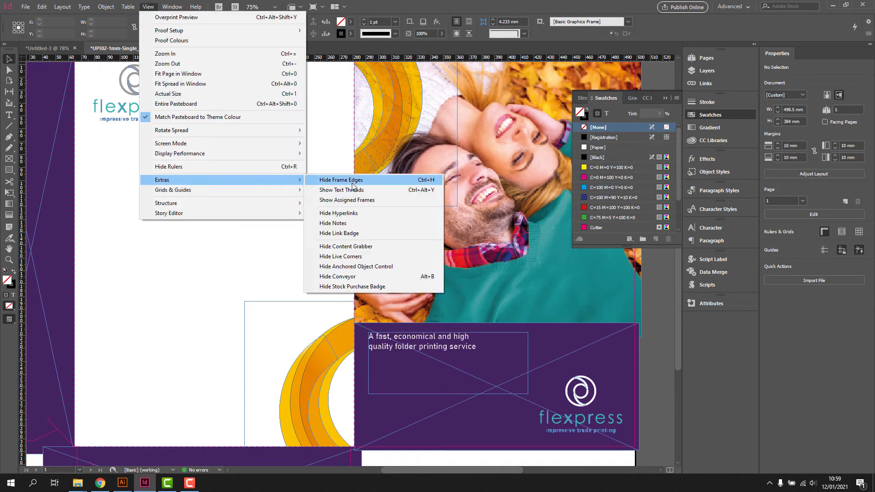
{"action": "left_click", "coordinate": [342, 179]}
{"action": "double_click", "coordinate": [343, 294]}
{"action": "key", "text": "ctrl+a"}
{"action": "key", "text": "ctrl+c"}
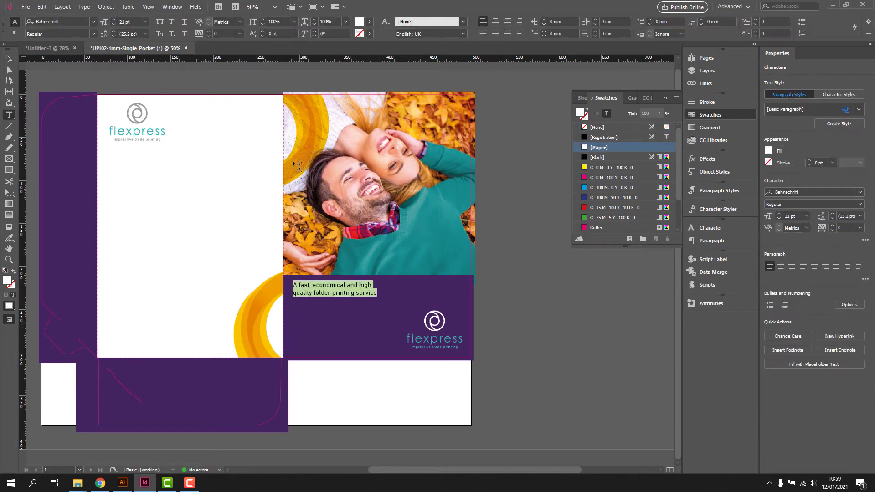
{"action": "key", "text": "Escape"}
{"action": "left_click", "coordinate": [246, 139]}
{"action": "key", "text": "z"}
{"action": "left_click", "coordinate": [356, 260]}
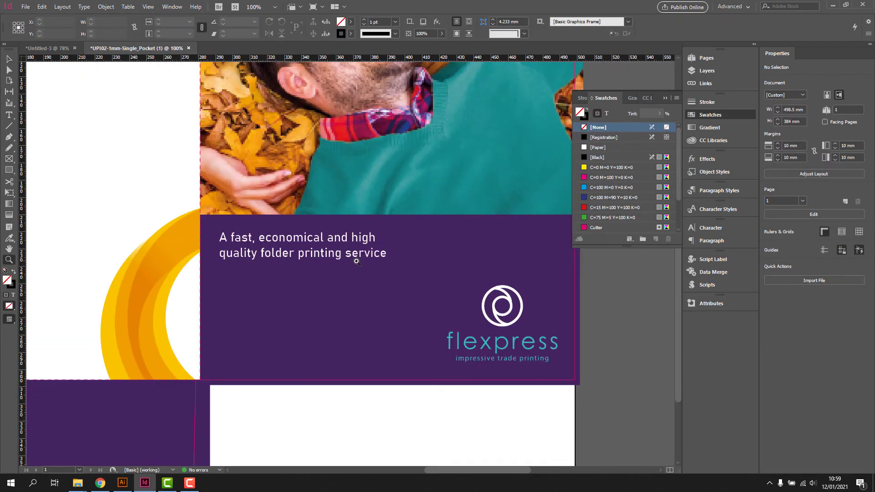
Step: Paste the contact text into a new frame on the white panel and colour it purple
{"action": "key", "text": "ctrl+minus"}
{"action": "key", "text": "ctrl+minus"}
{"action": "key", "text": "t"}
{"action": "left_click_drag", "start_coordinate": [179, 307], "coordinate": [298, 351]}
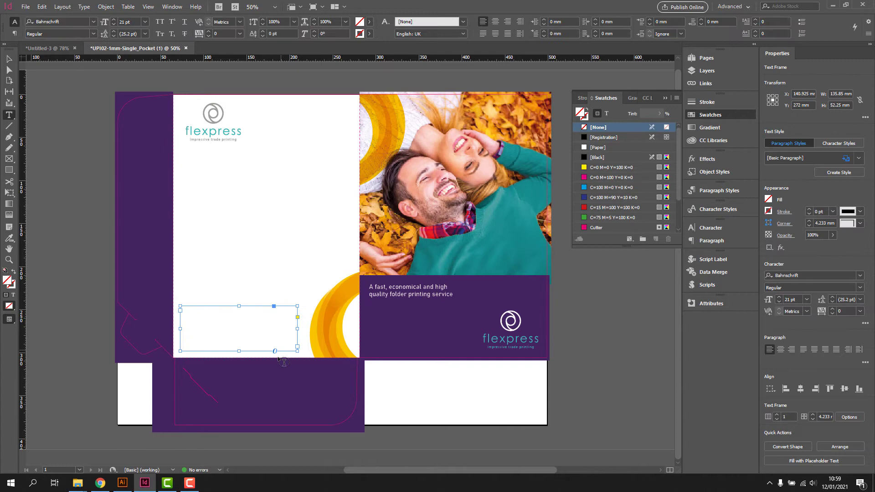
{"action": "key", "text": "ctrl+v"}
{"action": "key", "text": "ctrl+a"}
{"action": "left_click", "coordinate": [612, 227]}
{"action": "scroll", "coordinate": [78, 165], "scroll_direction": "up", "scroll_amount": 3}
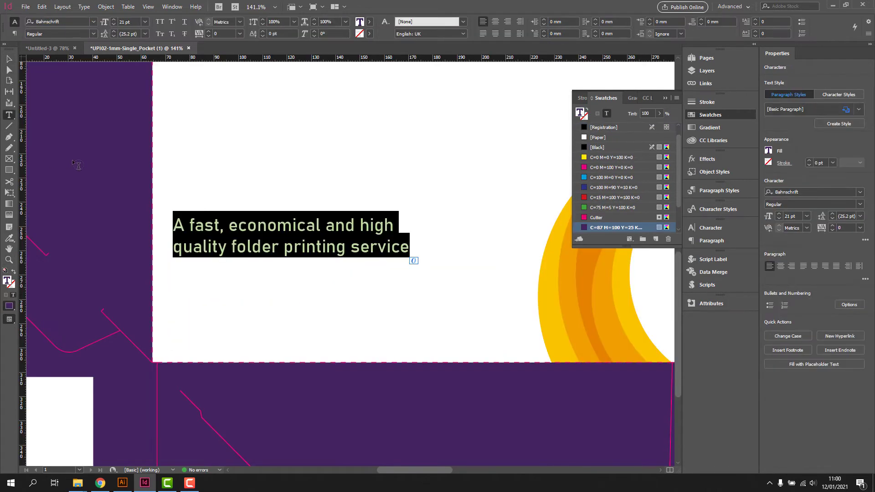
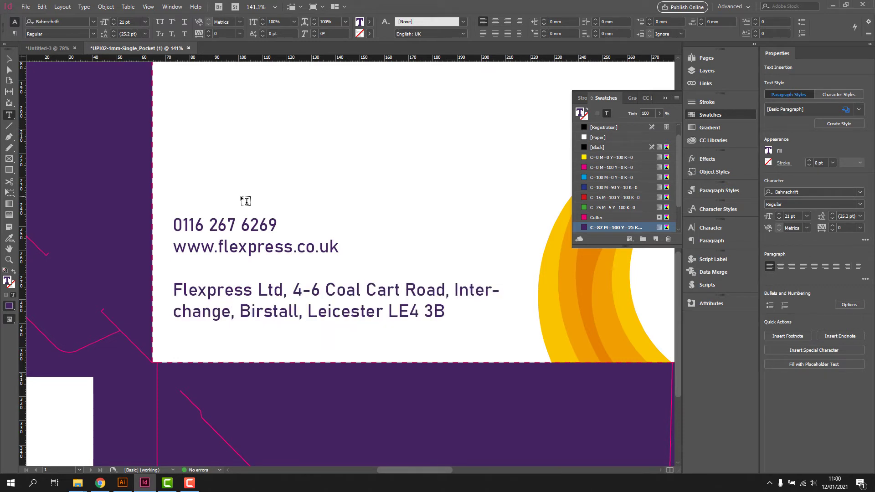
{"action": "type", "text": "Y"}
Step: Shrink the Flexpress Ltd Birstall, Leicester address line to 11 pt
{"action": "left_click_drag", "start_coordinate": [173, 282], "coordinate": [459, 315]}
{"action": "left_click", "coordinate": [173, 284]}
{"action": "key", "text": "BackSpace"}
{"action": "left_click_drag", "start_coordinate": [216, 276], "coordinate": [158, 261]}
{"action": "key", "text": "ctrl+shift+comma"}
{"action": "key", "text": "ctrl+shift+comma"}
{"action": "key", "text": "ctrl+shift+comma"}
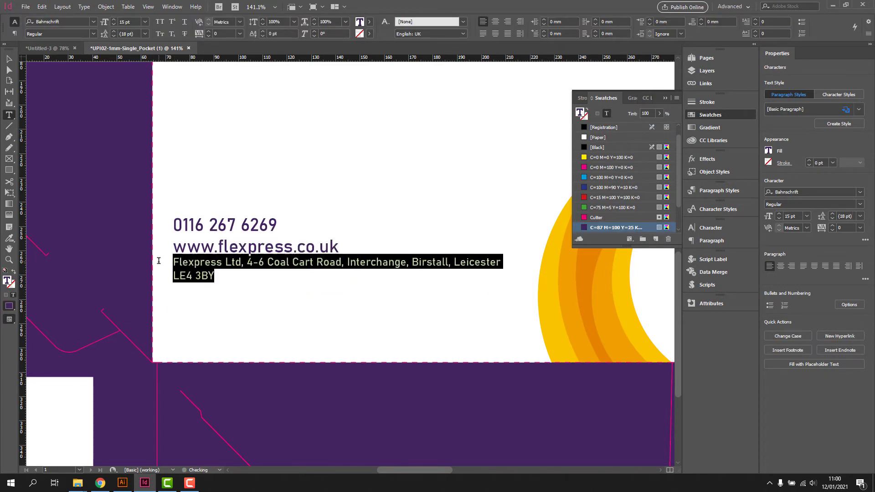
{"action": "key", "text": "ctrl+shift+comma"}
{"action": "key", "text": "ctrl+shift+comma"}
Step: Set the contact text in Brandon Grotesque and move it lower on the panel
{"action": "key", "text": "ctrl+a"}
{"action": "left_click", "coordinate": [94, 20]}
{"action": "left_click", "coordinate": [41, 119]}
{"action": "left_click", "coordinate": [175, 272]}
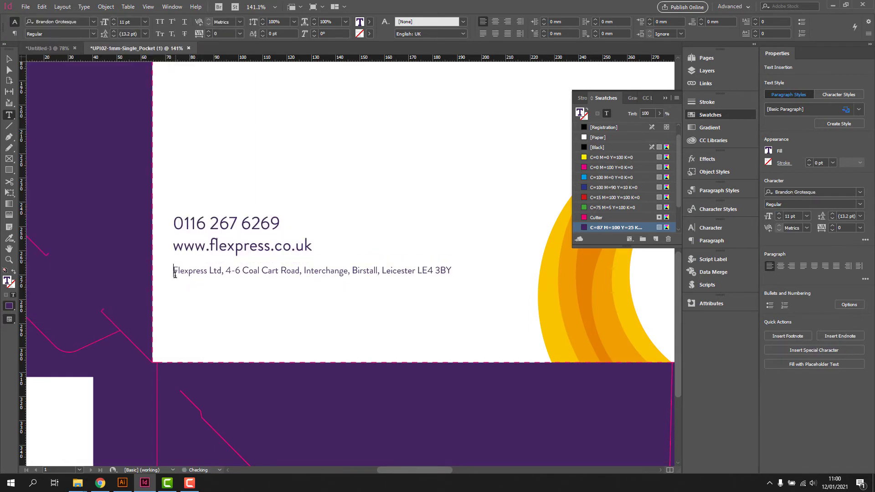
{"action": "key", "text": "Escape"}
{"action": "left_click_drag", "start_coordinate": [337, 221], "coordinate": [340, 284]}
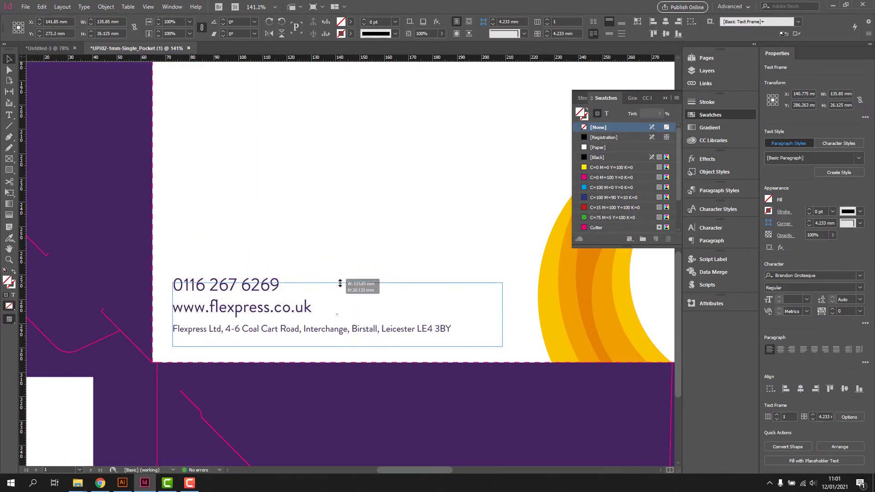
{"action": "left_click", "coordinate": [381, 233]}
{"action": "key", "text": "ctrl+alt+0"}
Step: Check the tagline's font, then deselect it
{"action": "double_click", "coordinate": [386, 290]}
{"action": "key", "text": "ctrl+a"}
{"action": "left_click", "coordinate": [94, 21]}
{"action": "left_click", "coordinate": [58, 65]}
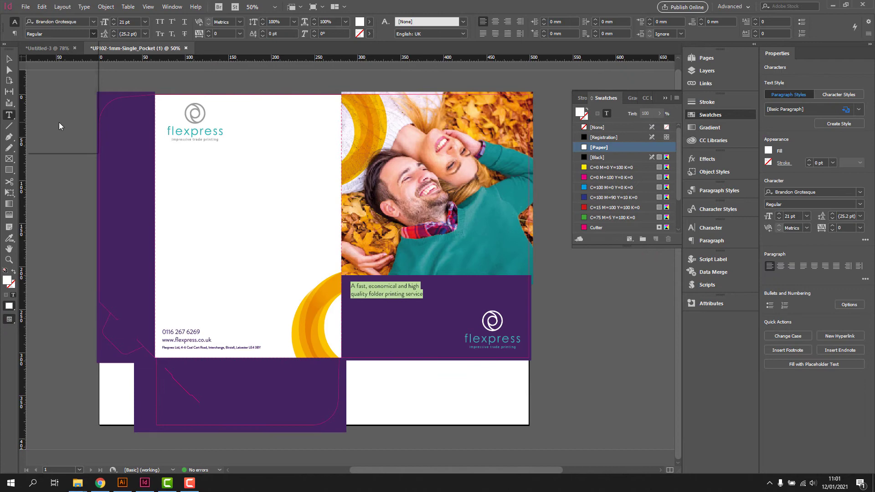
{"action": "key", "text": "Escape"}
{"action": "left_click", "coordinate": [148, 82]}
Step: Save As 'Folder Interlocking B' in Folder Artwork and restore frame edges and guides
{"action": "left_click", "coordinate": [25, 6]}
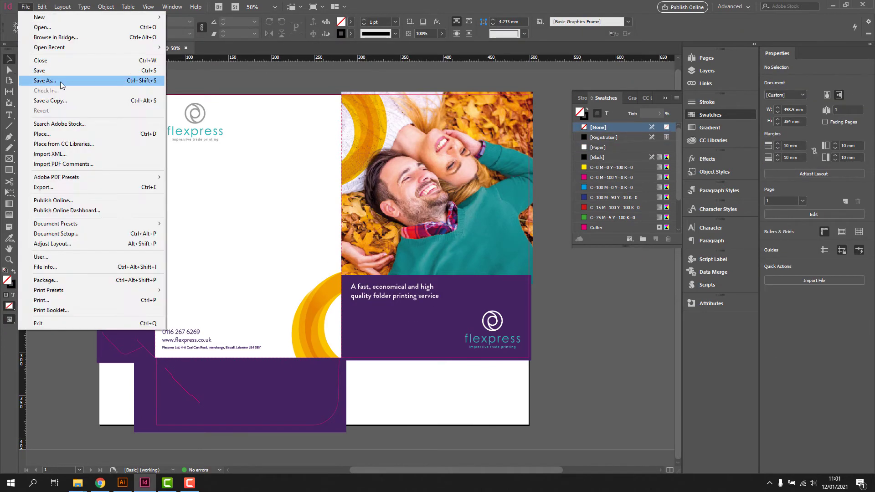
{"action": "left_click", "coordinate": [61, 80]}
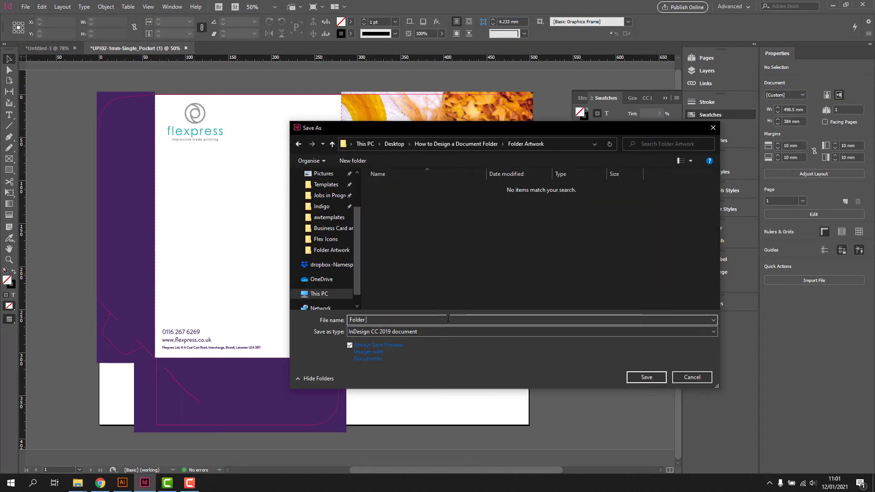
{"action": "left_click", "coordinate": [646, 377]}
{"action": "left_click", "coordinate": [707, 57]}
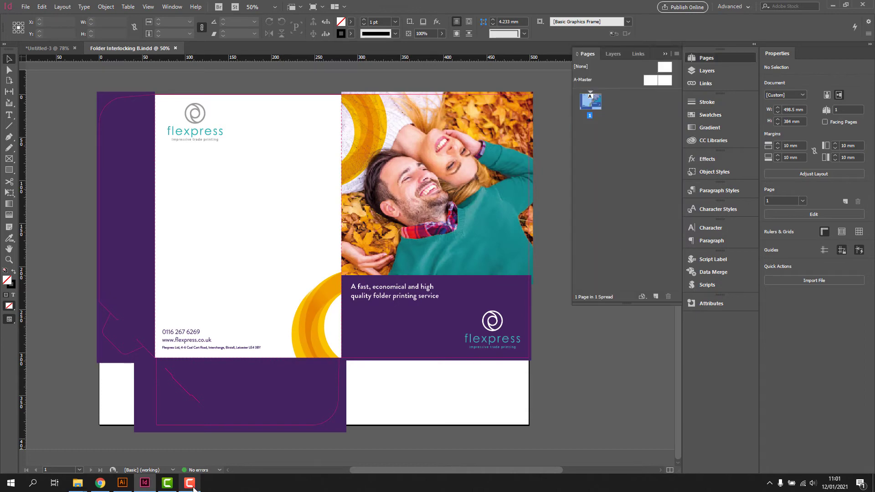
{"action": "key", "text": "w"}
{"action": "mouse_move", "coordinate": [268, 198]}
{"action": "left_mouse_down"}
{"action": "mouse_move", "coordinate": [232, 206]}
{"action": "mouse_move", "coordinate": [239, 227]}
{"action": "left_mouse_up"}
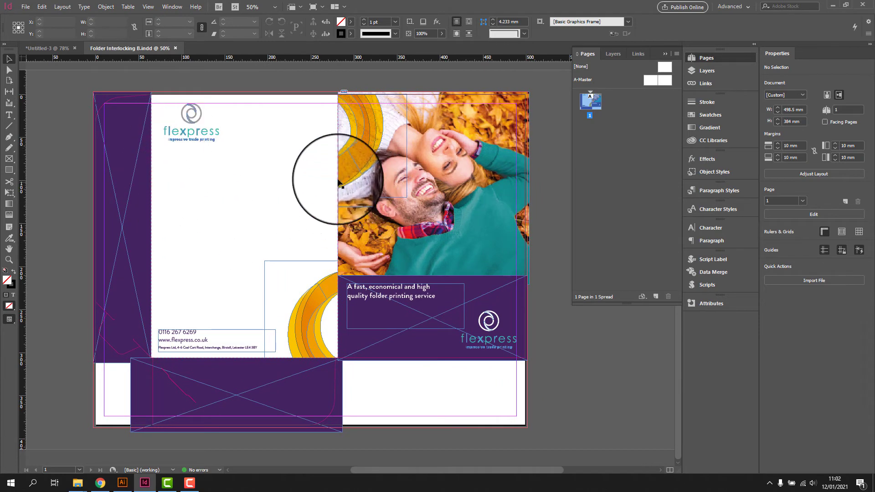
Step: Export 'Folder Interlocking B' as Adobe PDF (Print) from File > Export
{"action": "left_click", "coordinate": [25, 7]}
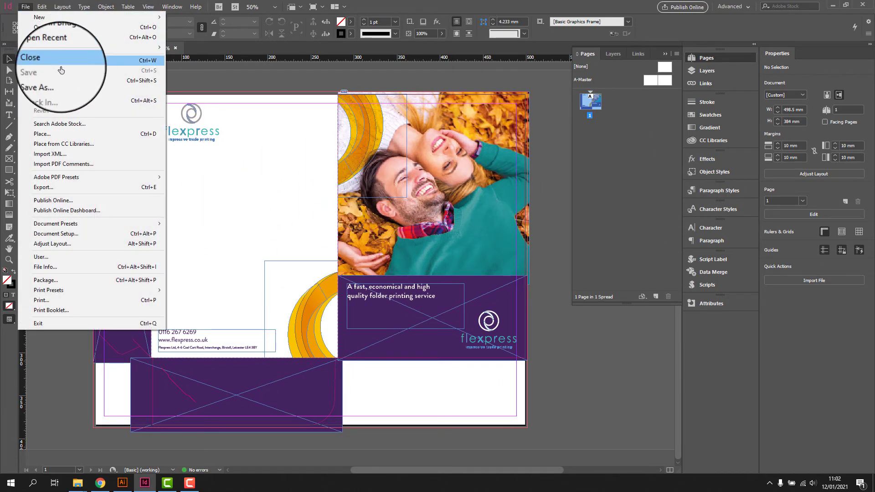
{"action": "left_click", "coordinate": [130, 189]}
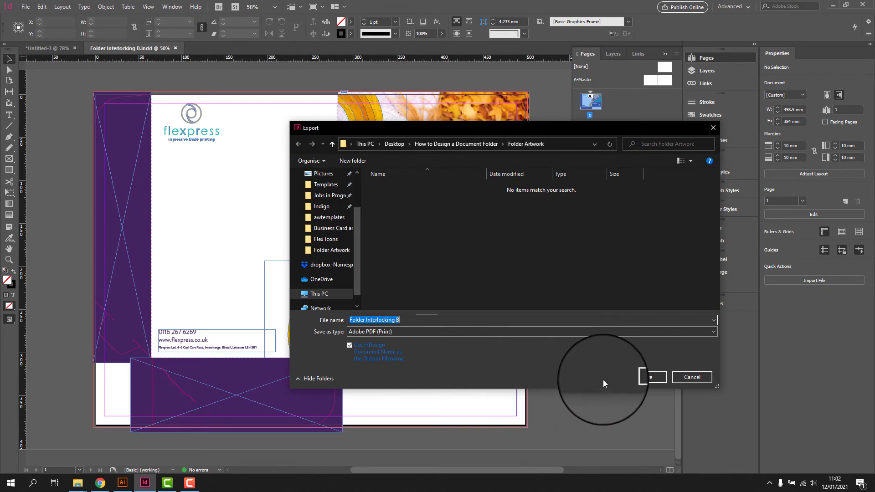
{"action": "left_click", "coordinate": [393, 331]}
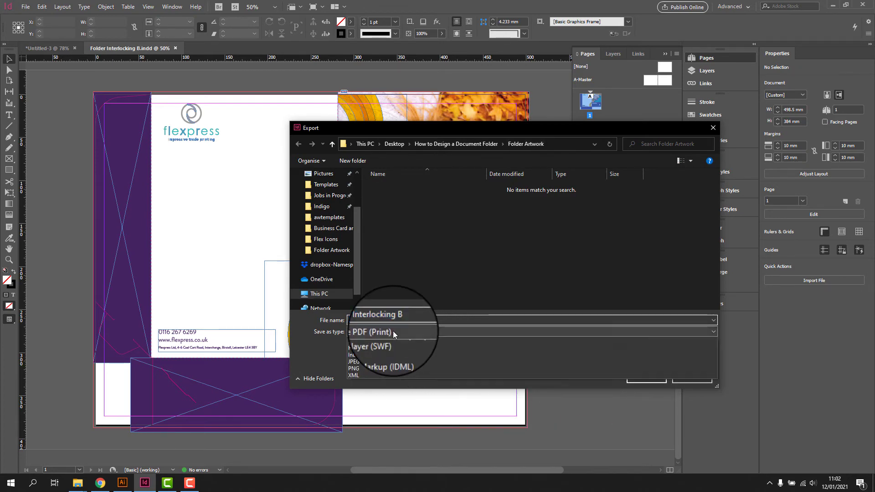
{"action": "left_click", "coordinate": [393, 356]}
{"action": "left_click", "coordinate": [653, 378]}
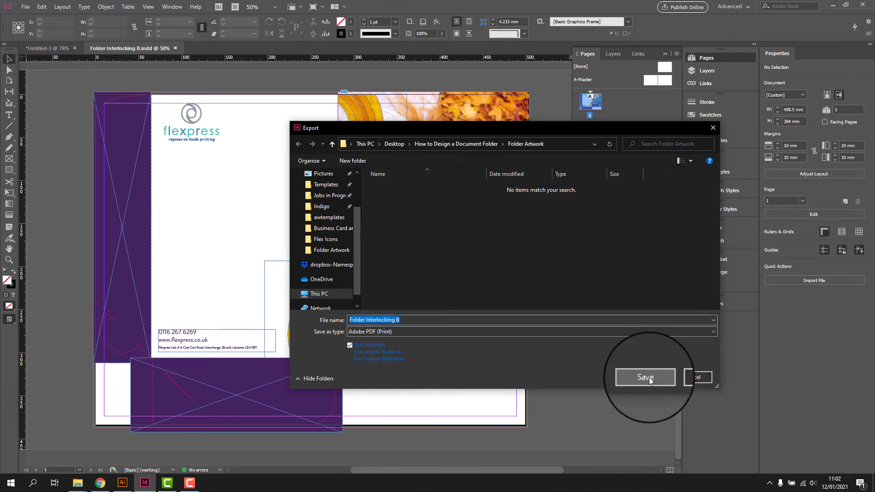
Step: Choose the PDF/X-1a:2001 preset with crop marks and 3 mm bleed on all sides
{"action": "left_click", "coordinate": [378, 104]}
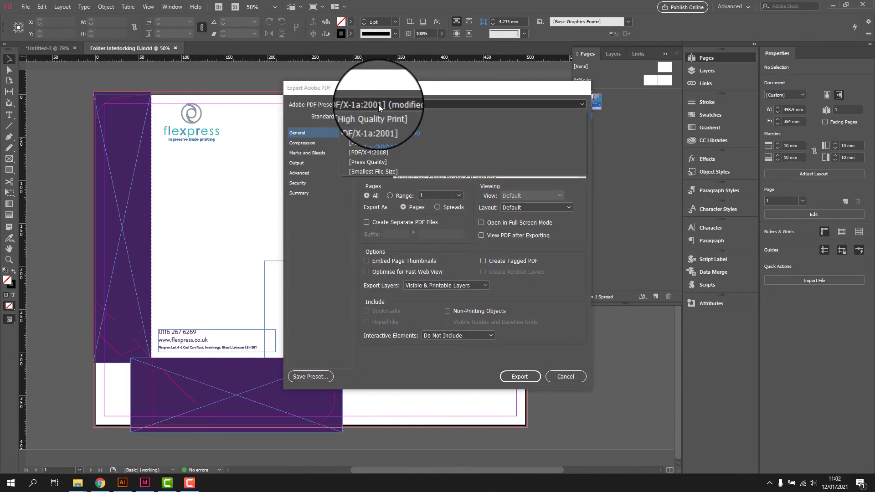
{"action": "left_click", "coordinate": [390, 126]}
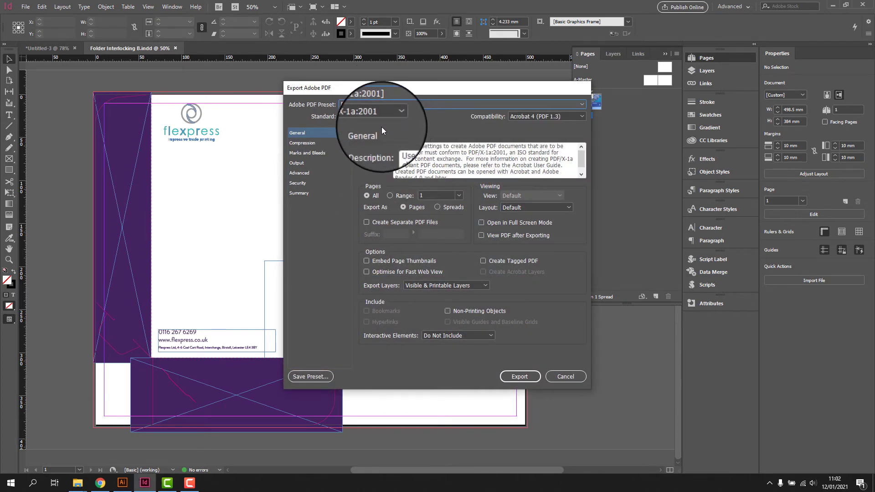
{"action": "left_click", "coordinate": [311, 143]}
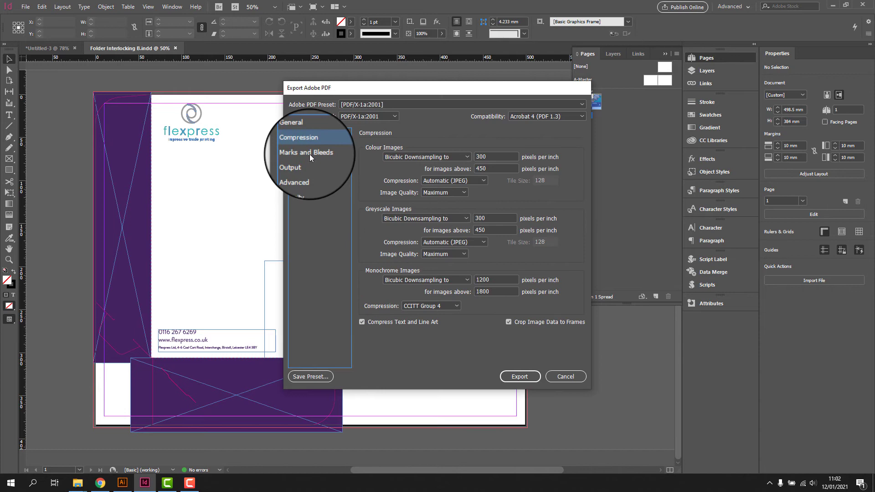
{"action": "left_click", "coordinate": [309, 154]}
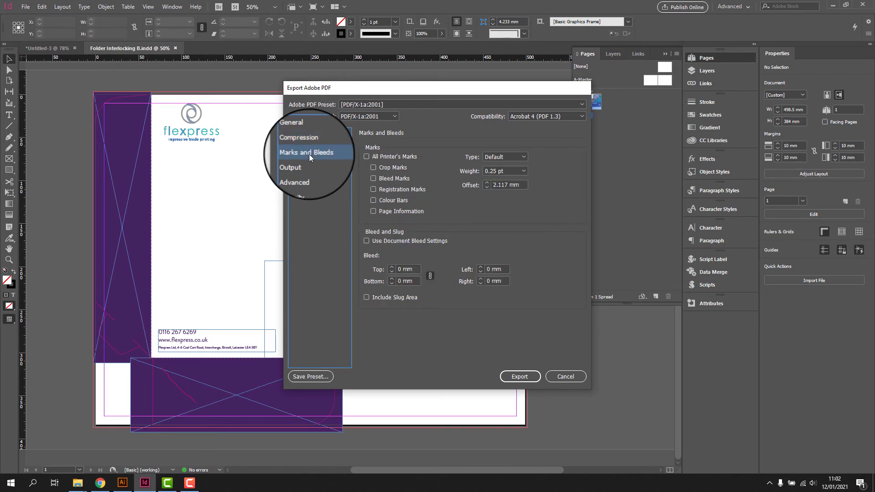
{"action": "left_click", "coordinate": [389, 168]}
{"action": "left_click", "coordinate": [404, 270]}
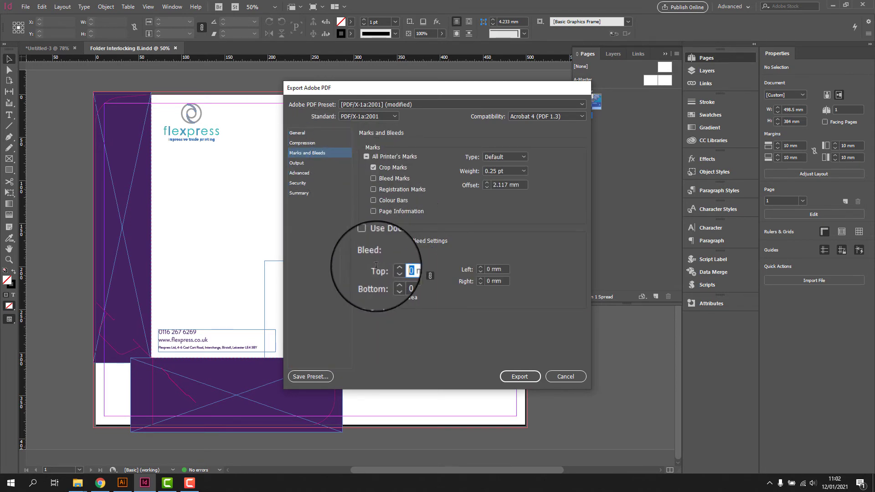
{"action": "type", "text": "3"}
{"action": "key", "text": "Tab"}
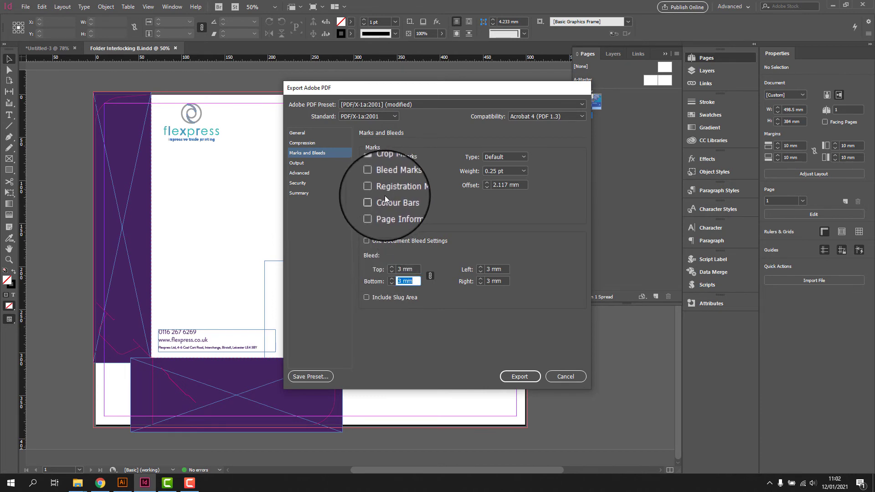
{"action": "left_click", "coordinate": [302, 164]}
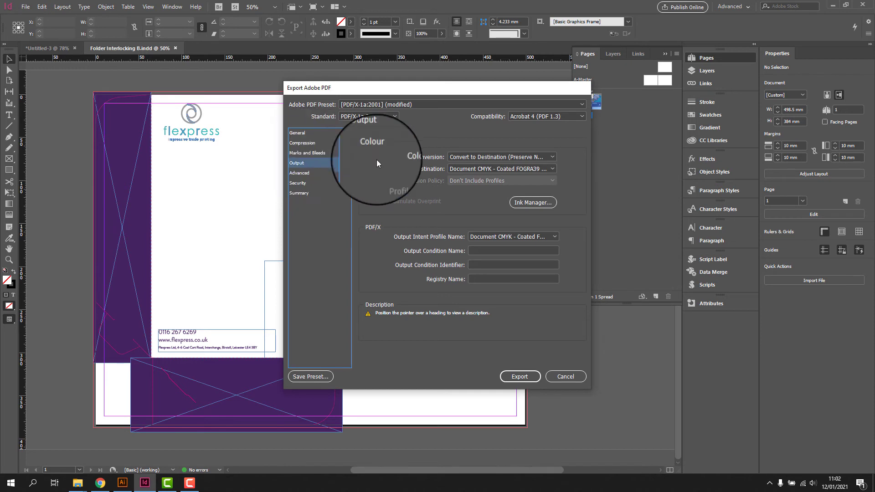
{"action": "left_click", "coordinate": [309, 153]}
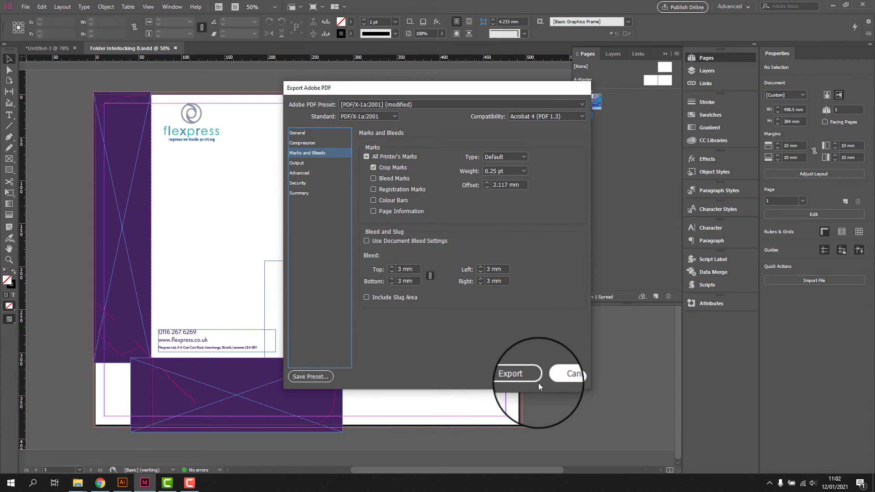
Step: Export the PDF, then open Folder Interlocking B.pdf from the Folder Artwork folder
{"action": "left_click", "coordinate": [517, 378]}
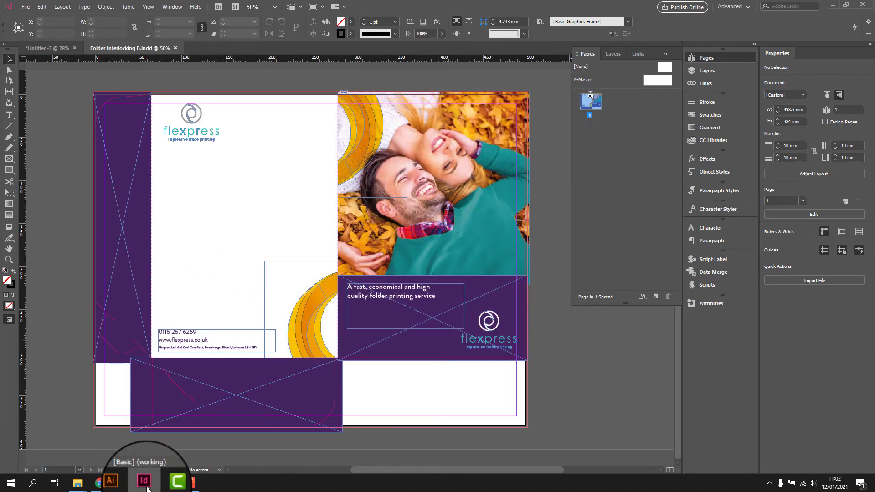
{"action": "mouse_move", "coordinate": [144, 483]}
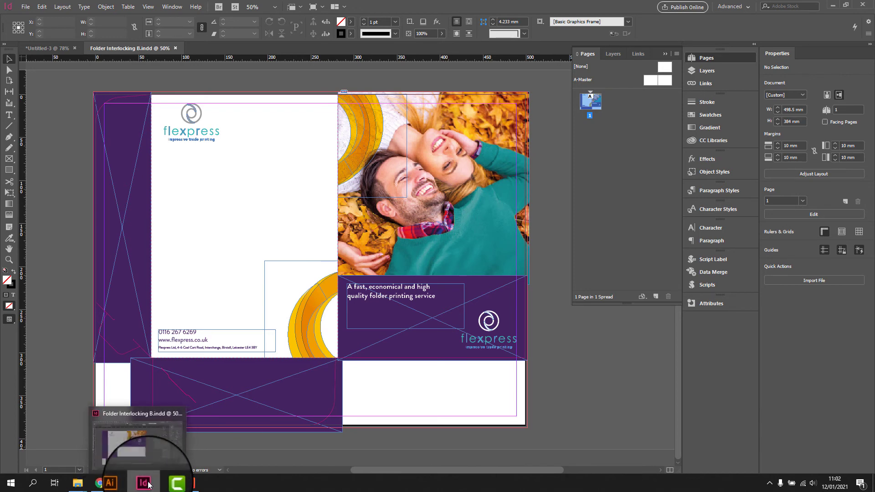
{"action": "left_click", "coordinate": [120, 450]}
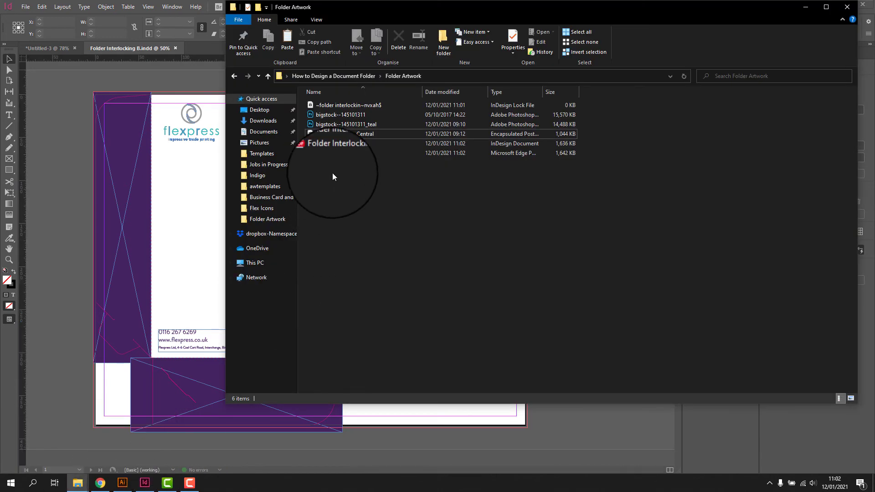
{"action": "left_click", "coordinate": [334, 154]}
{"action": "double_click", "coordinate": [334, 153]}
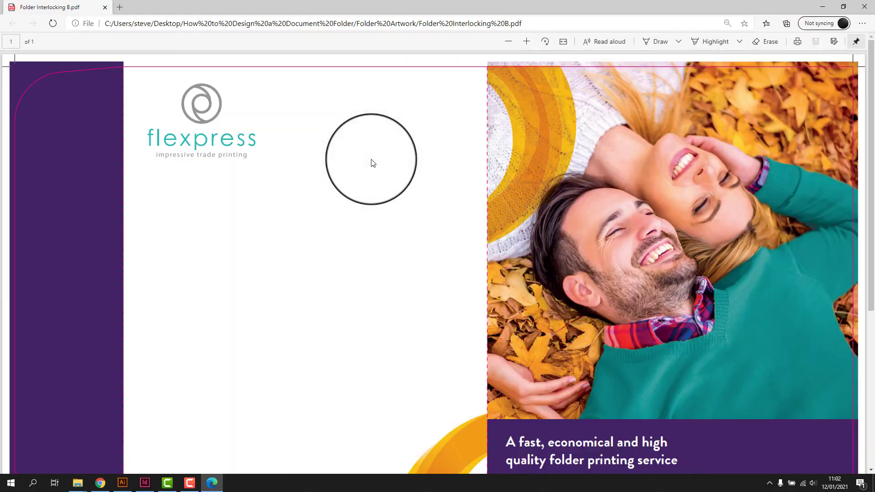
{"action": "scroll", "coordinate": [370, 164], "scroll_direction": "down", "scroll_amount": 3}
{"action": "scroll", "coordinate": [378, 165], "scroll_direction": "down", "scroll_amount": 2}
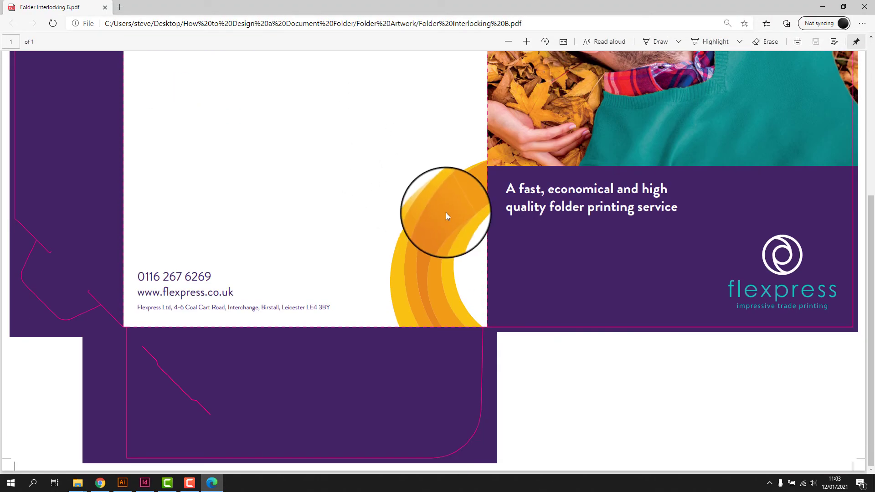
{"action": "scroll", "coordinate": [449, 219], "scroll_direction": "up", "scroll_amount": 4}
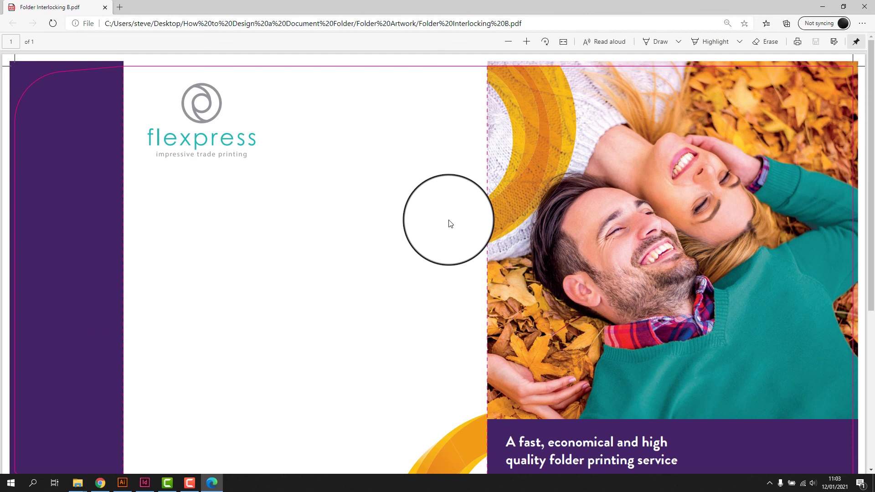
{"action": "scroll", "coordinate": [449, 224], "scroll_direction": "down", "scroll_amount": 2}
{"action": "scroll", "coordinate": [444, 223], "scroll_direction": "down", "scroll_amount": 2}
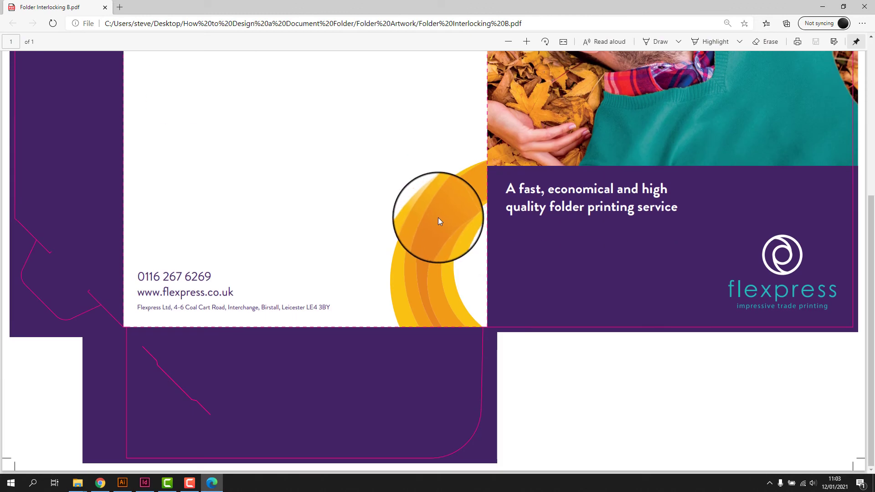
{"action": "scroll", "coordinate": [438, 220], "scroll_direction": "up", "scroll_amount": 4}
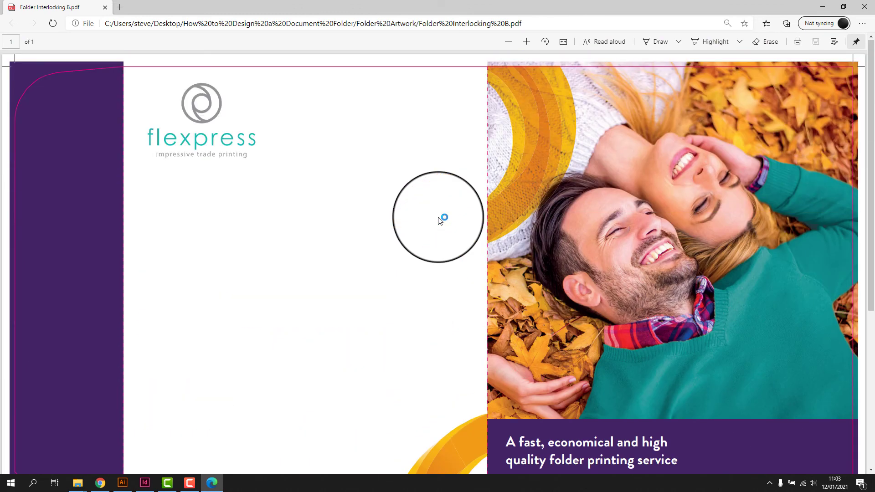